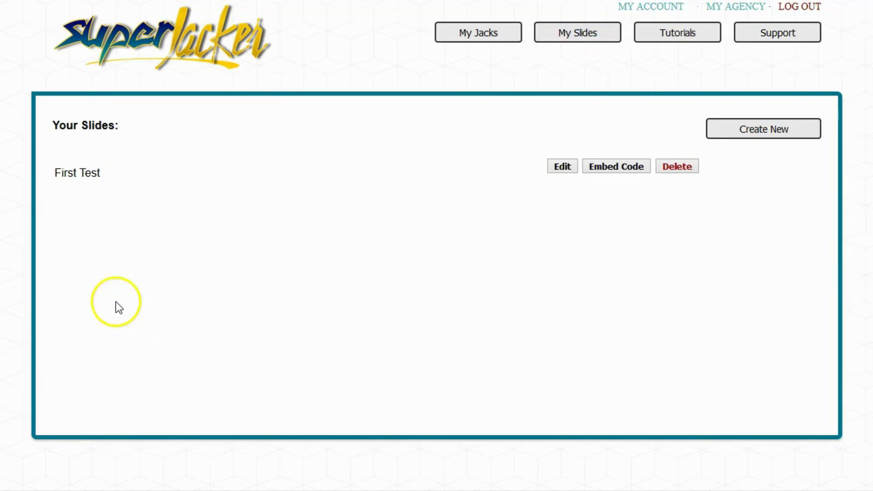
Step: Create a new slide named "Second Test" and save it
click(759, 135)
click(321, 106)
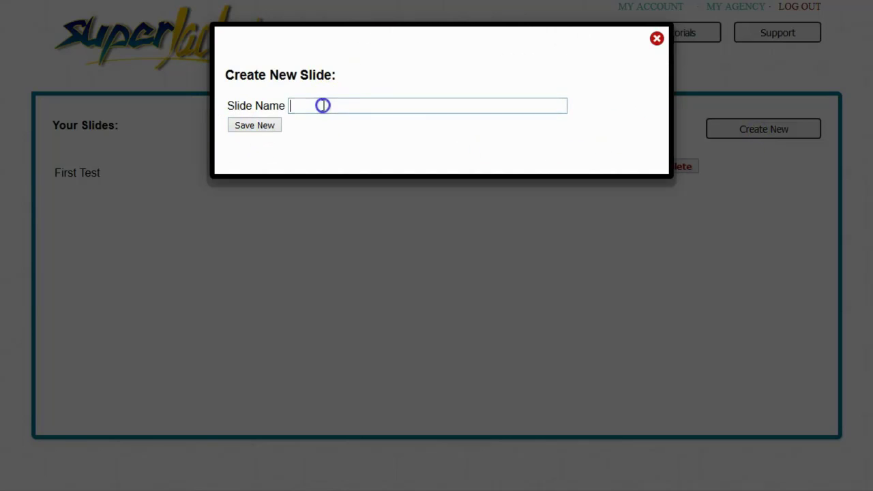
text(Se)
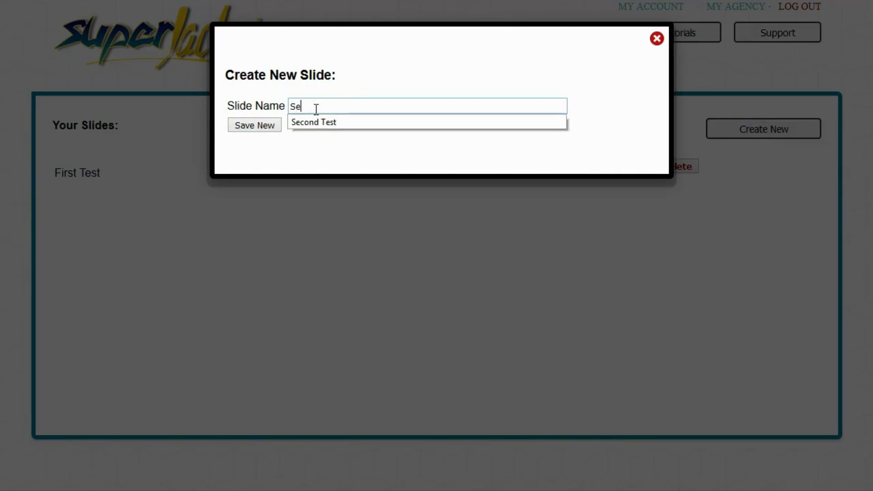
text(c)
key(Down)
key(Return)
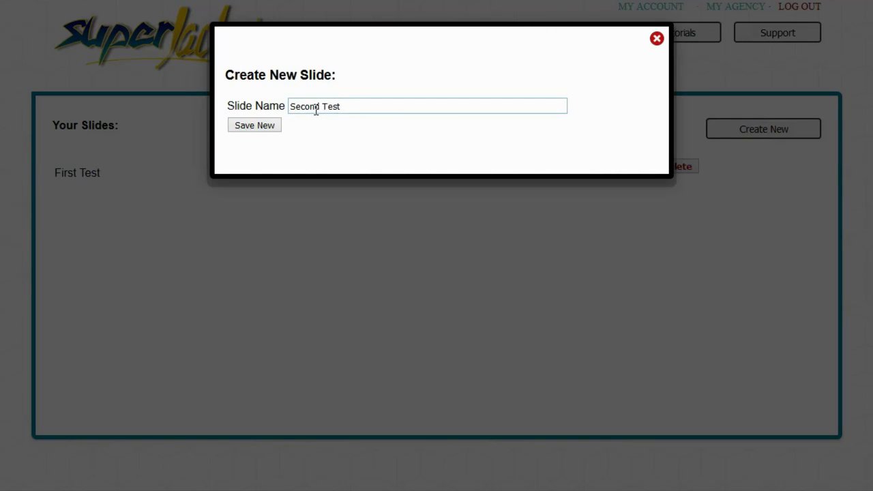
click(260, 125)
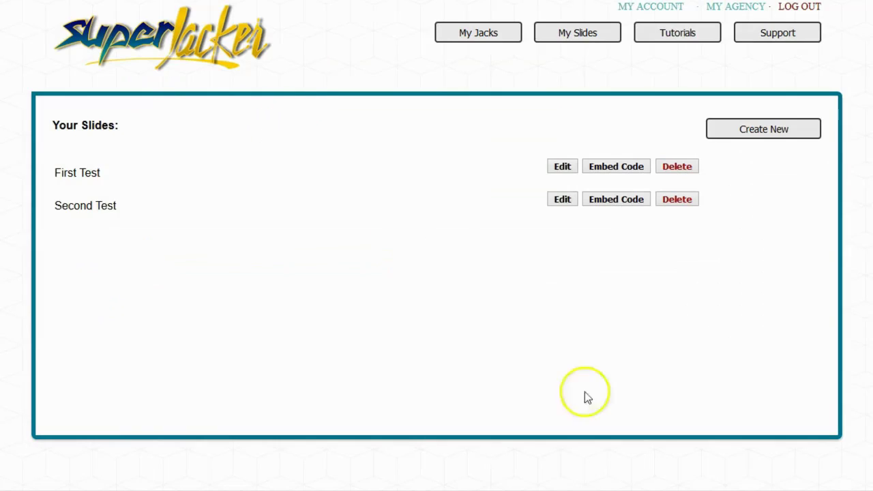
click(561, 200)
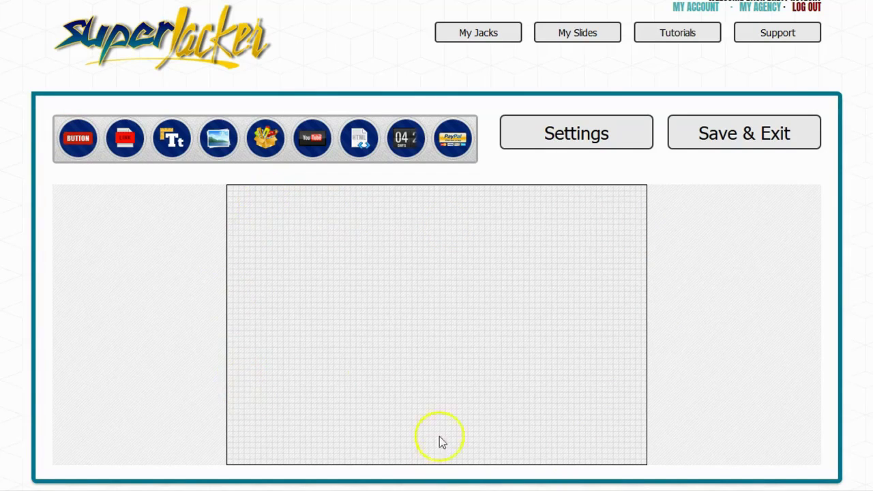
drag(78, 138, 288, 240)
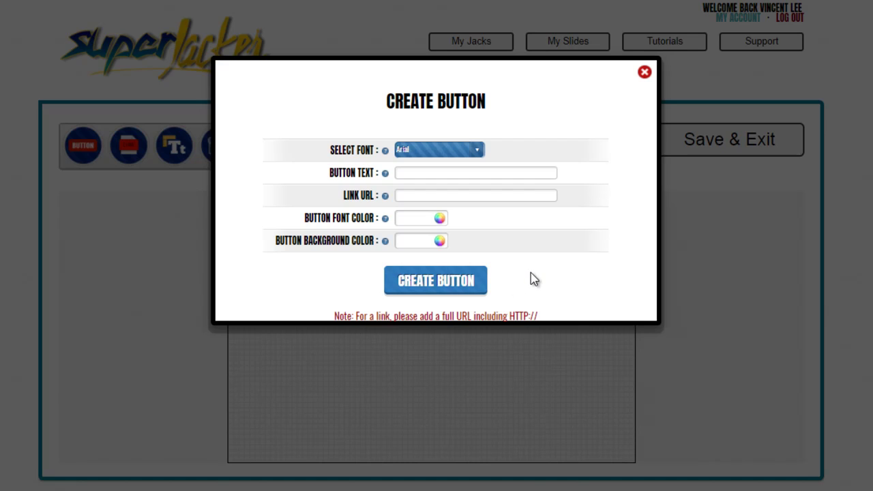
click(539, 173)
text(My Test Button)
click(546, 193)
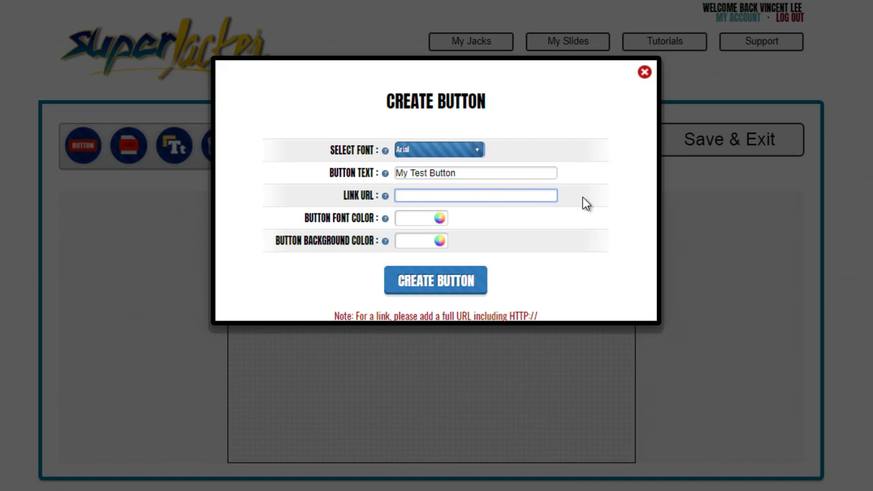
text(http://1superjacker.com)
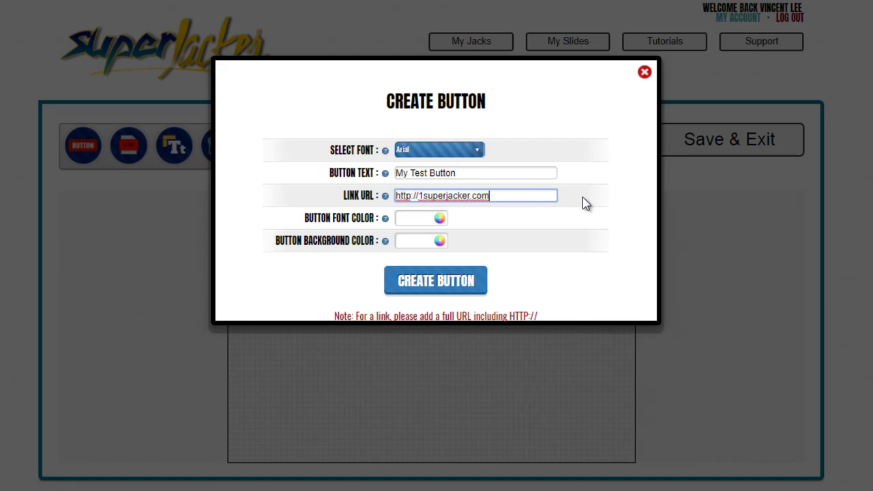
Step: Give the button a black (000000) font color and a white background color, and create it
click(421, 218)
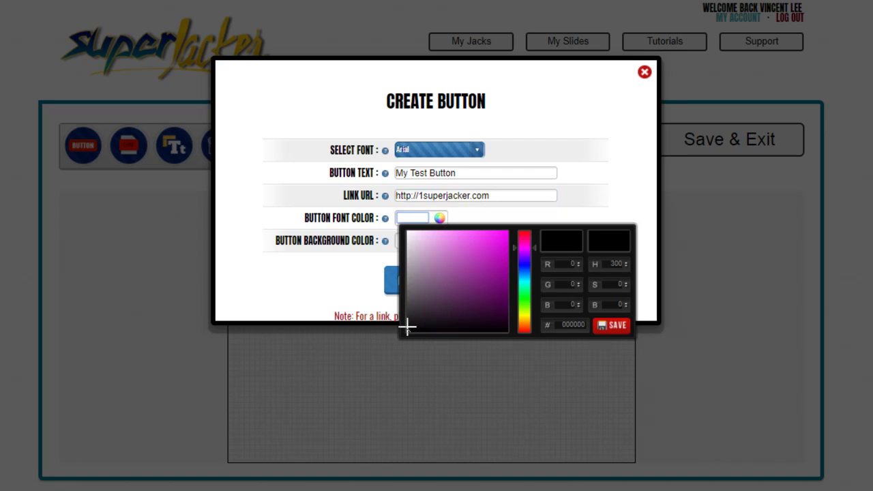
mouse_move(412, 329)
mouse_down()
mouse_move(460, 273)
mouse_move(452, 253)
mouse_move(401, 276)
mouse_move(391, 334)
mouse_up()
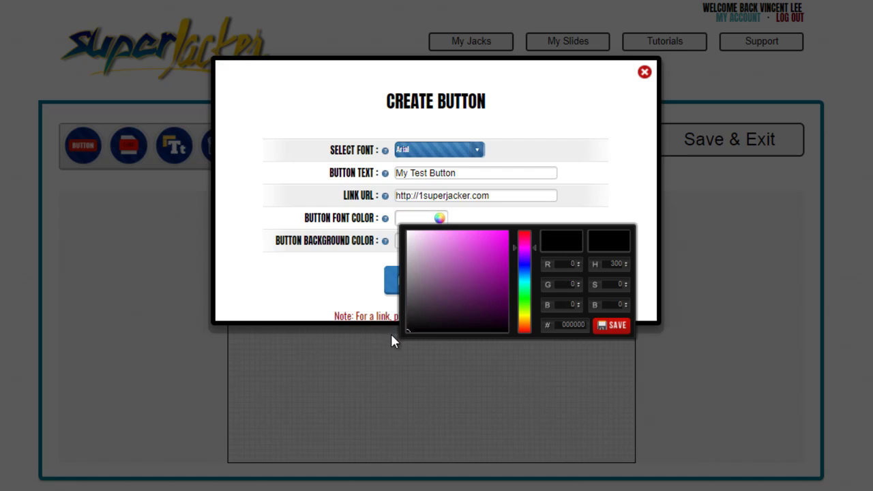
click(610, 325)
click(416, 240)
mouse_move(450, 306)
mouse_down()
mouse_move(460, 300)
mouse_move(407, 258)
mouse_up()
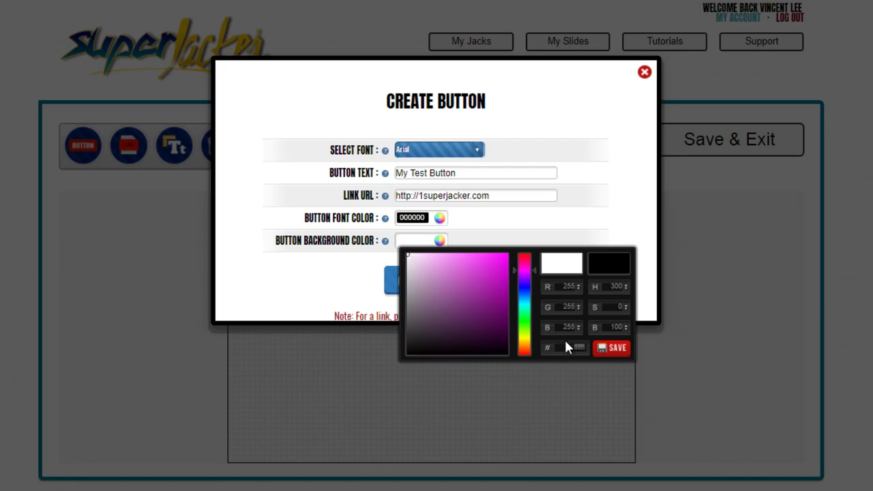
click(613, 349)
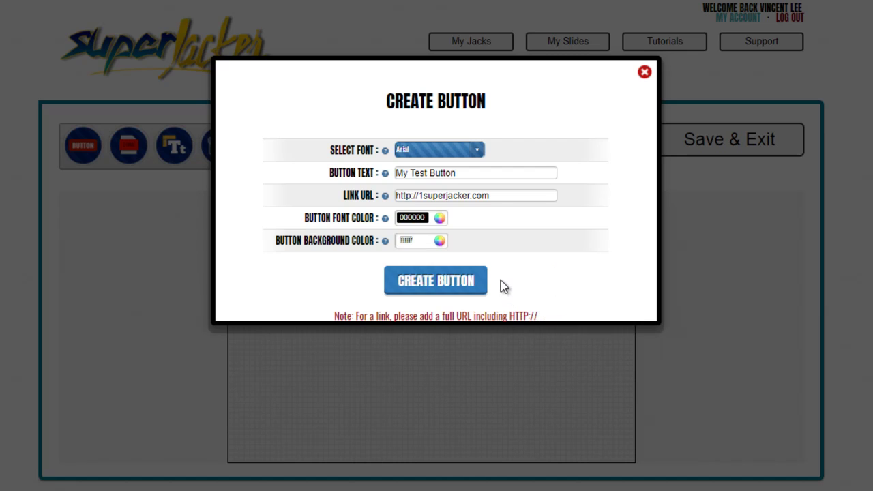
click(467, 287)
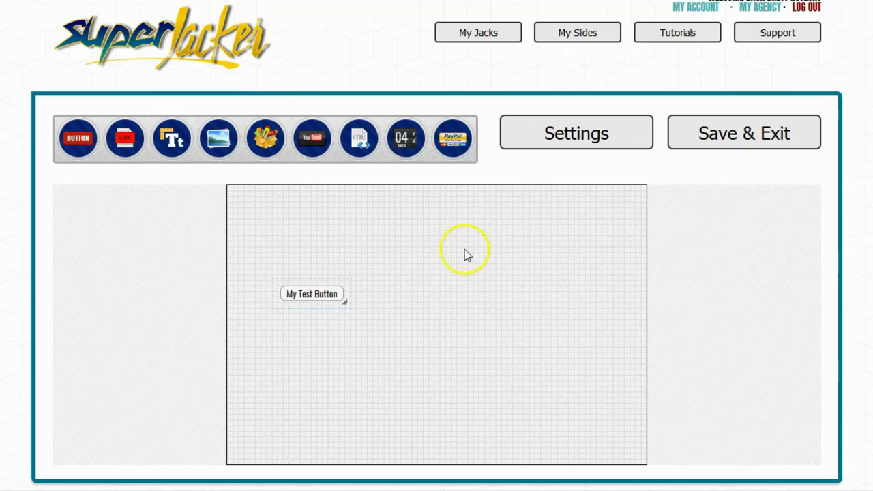
Step: Enlarge My Test Button to most of the central grid area's width and place it below the middle of the slide
click(318, 295)
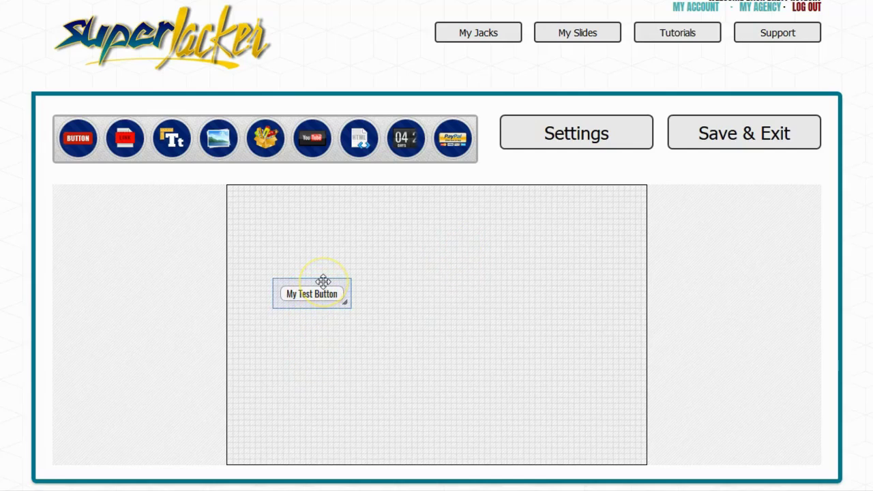
drag(323, 280, 502, 259)
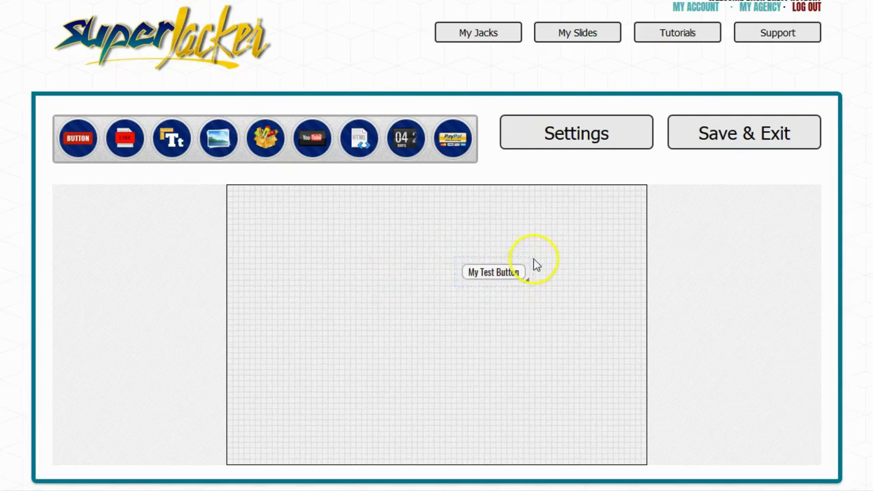
click(527, 258)
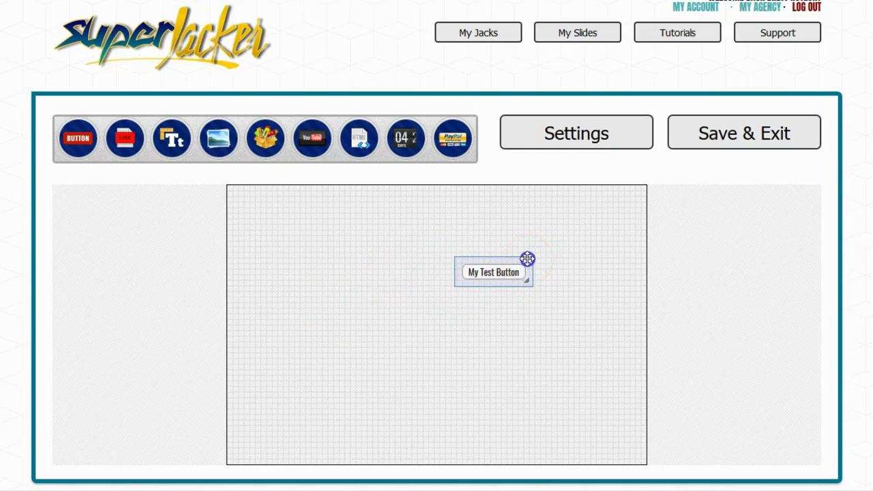
drag(527, 258, 330, 247)
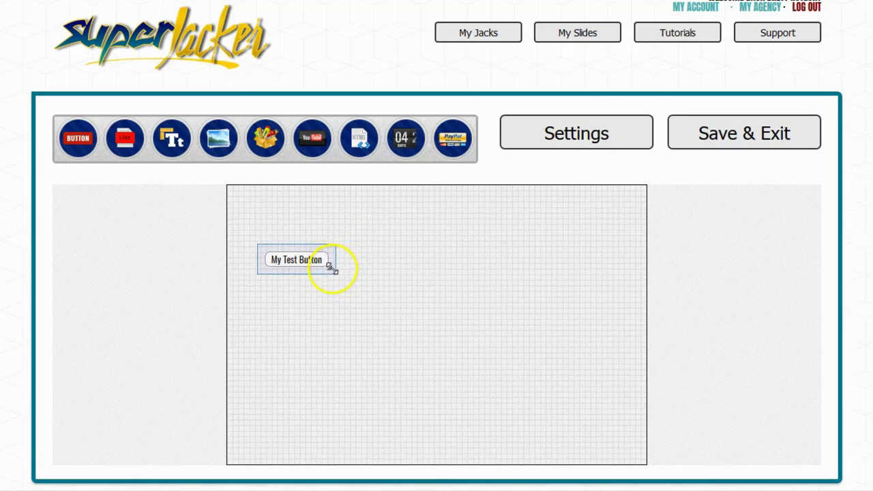
drag(332, 268, 595, 330)
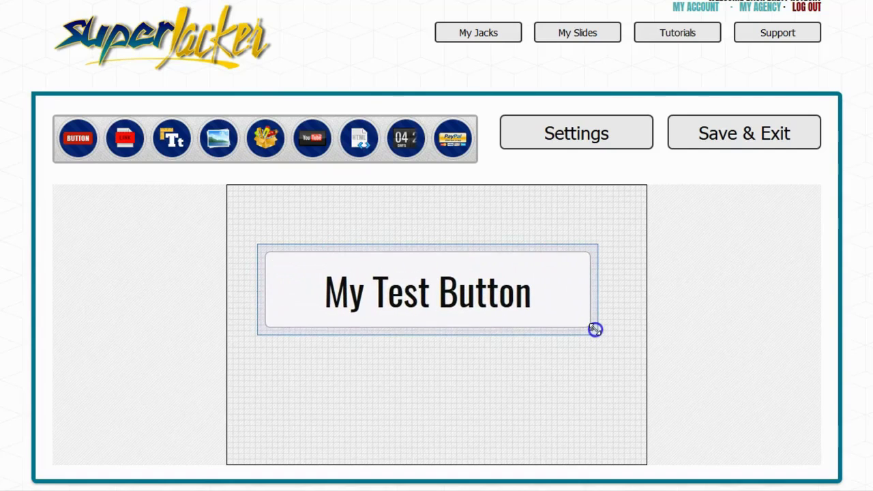
drag(455, 249, 460, 323)
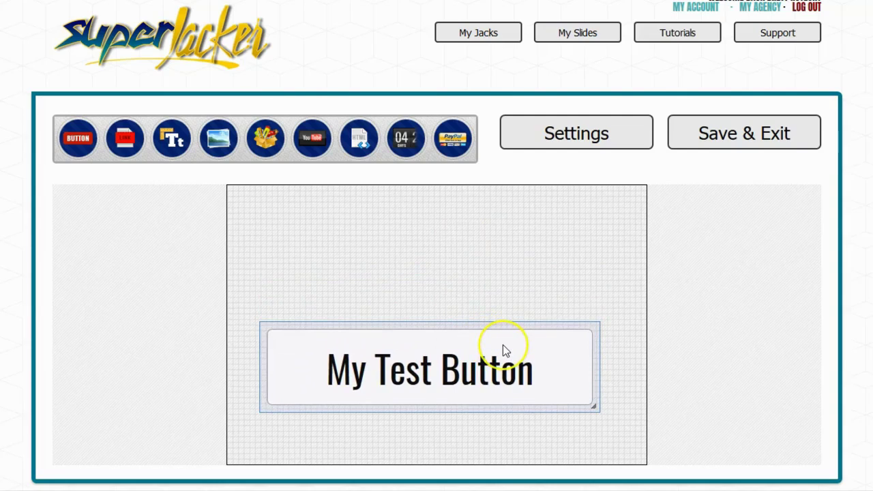
click(448, 361)
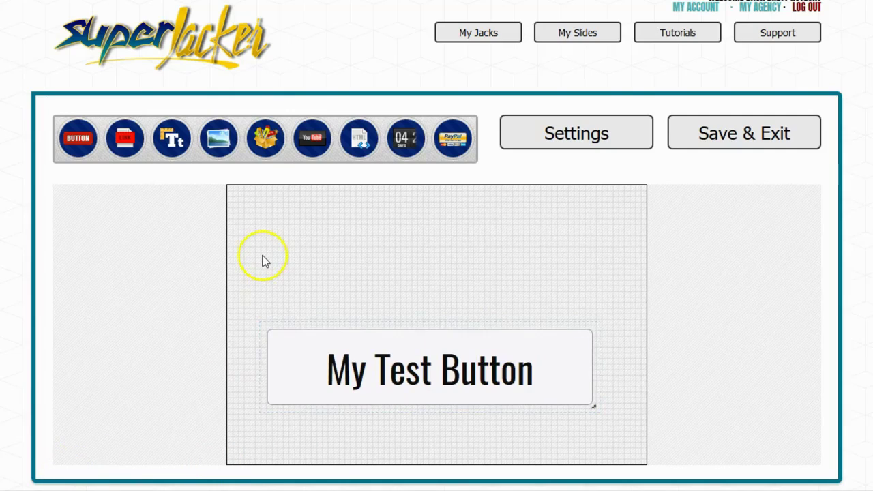
Step: Set the slide height to 600 in the slide settings
click(614, 137)
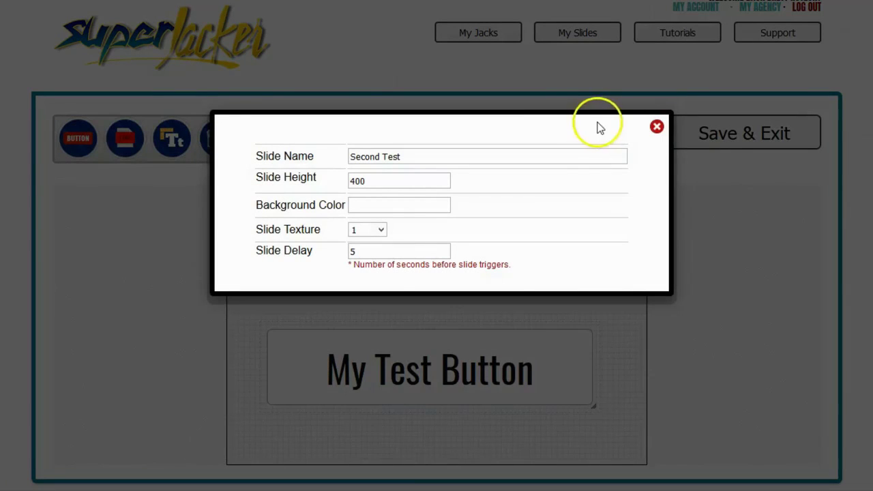
click(442, 158)
click(402, 183)
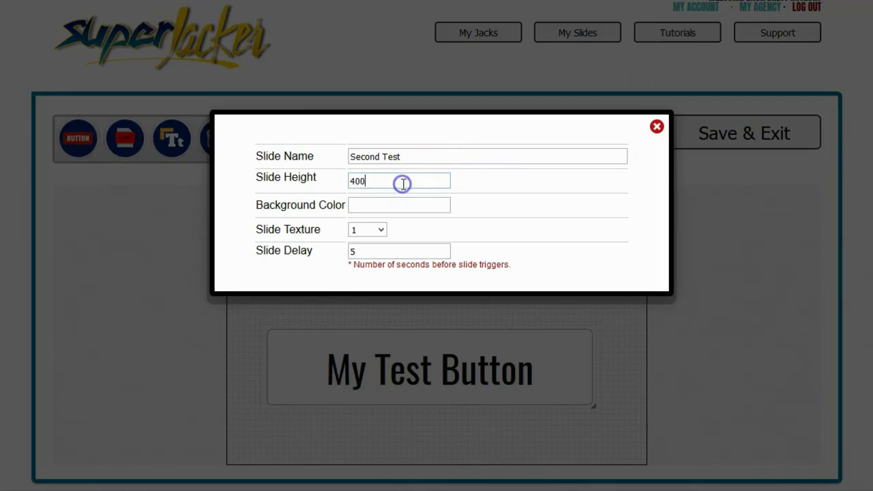
key(BackSpace)
key(BackSpace)
key(BackSpace)
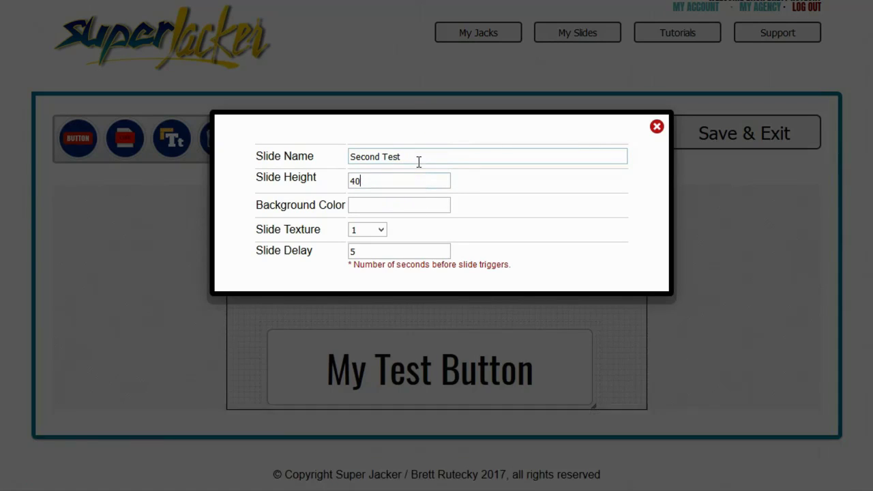
text(600)
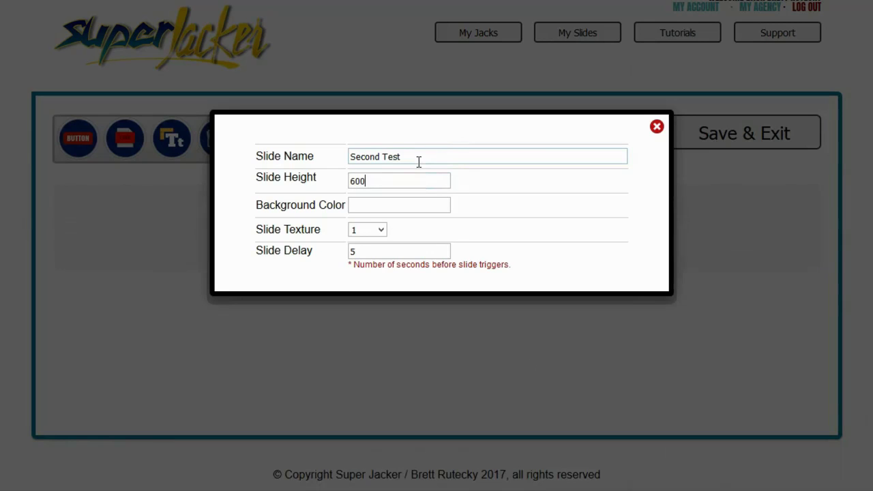
click(420, 181)
Step: Set the slide's background color to dark blue, and save and exit the slide
click(396, 204)
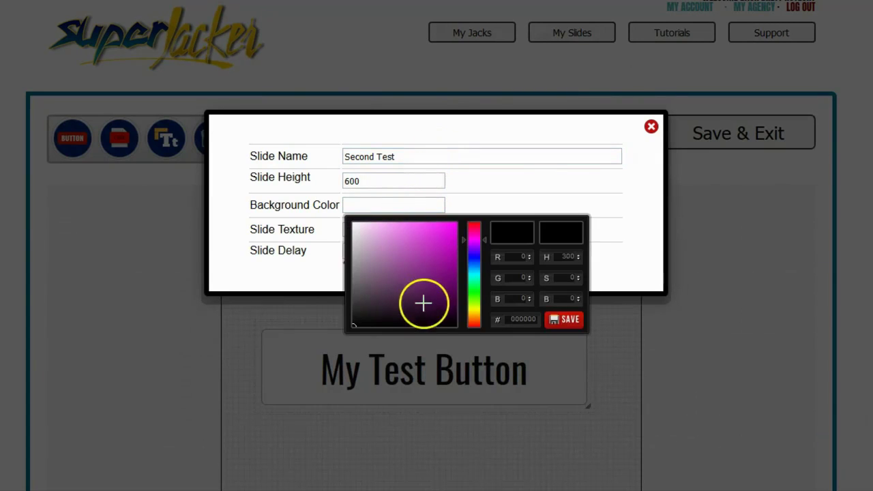
click(444, 245)
click(393, 242)
click(434, 296)
click(452, 267)
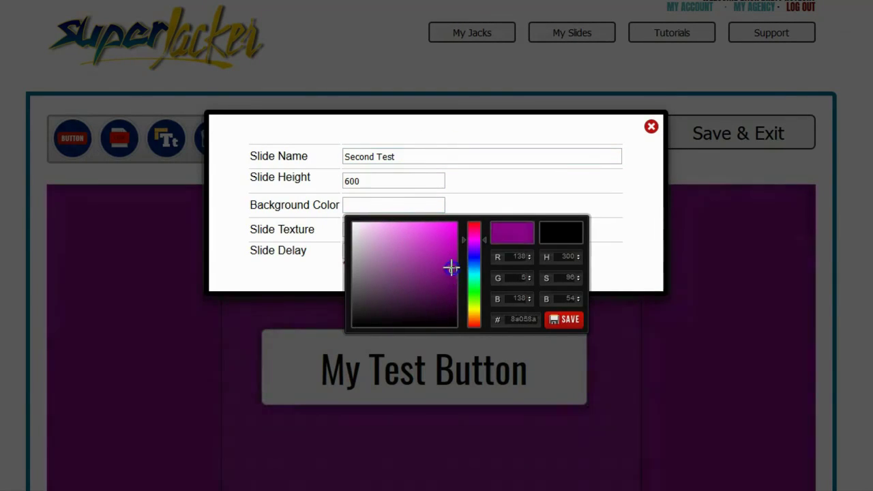
click(392, 238)
click(392, 271)
click(429, 298)
drag(474, 240, 475, 256)
click(446, 289)
click(443, 274)
click(570, 319)
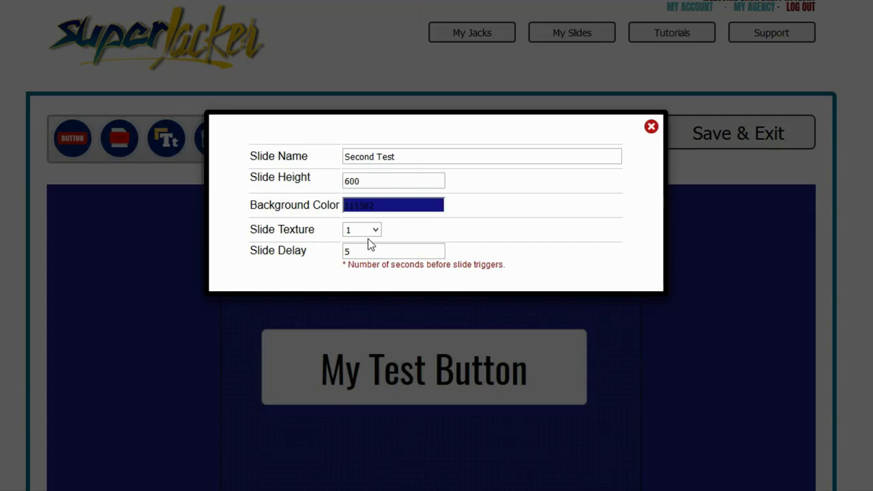
click(651, 126)
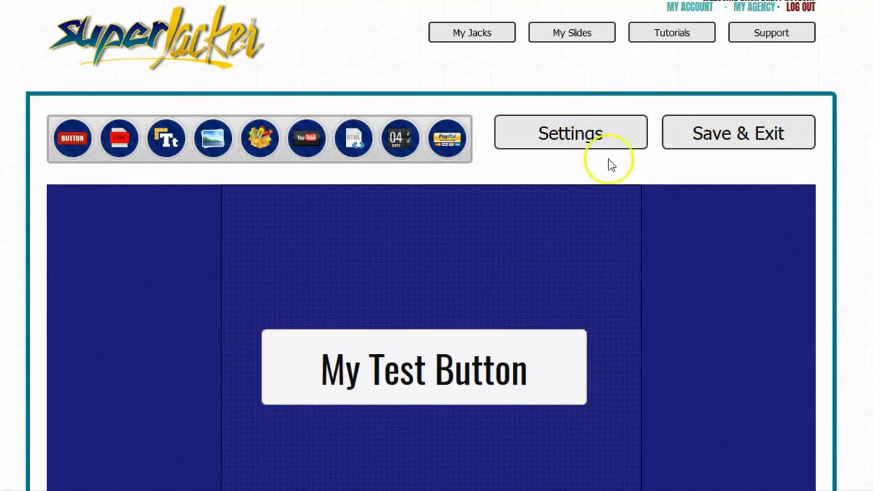
click(708, 140)
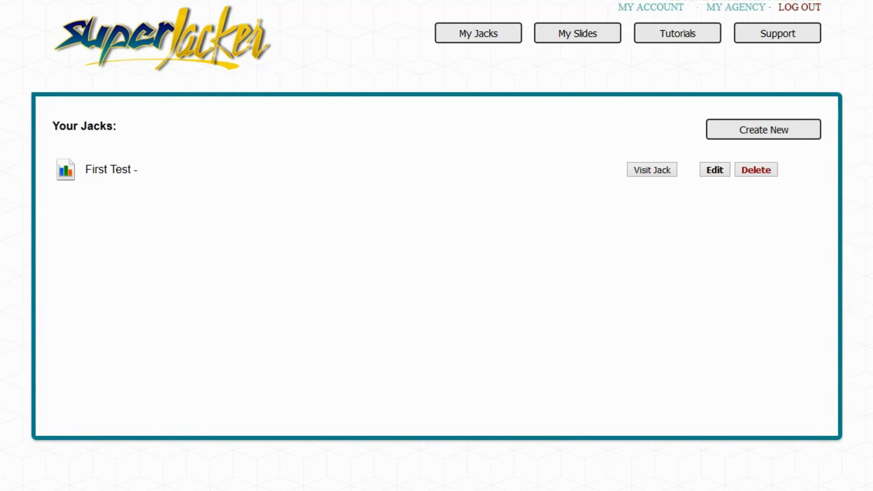
Step: Create a new jack named "Second Test" and save it
click(497, 39)
click(759, 133)
click(342, 110)
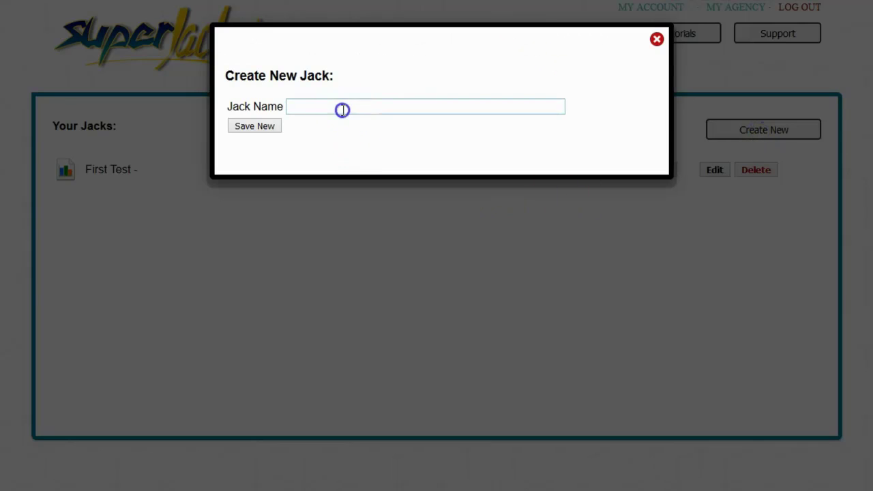
text(Second Test)
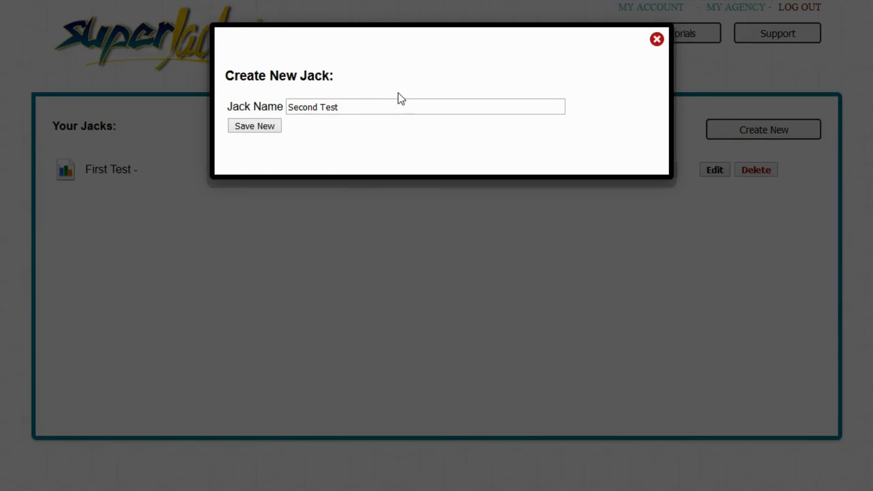
click(270, 128)
click(713, 198)
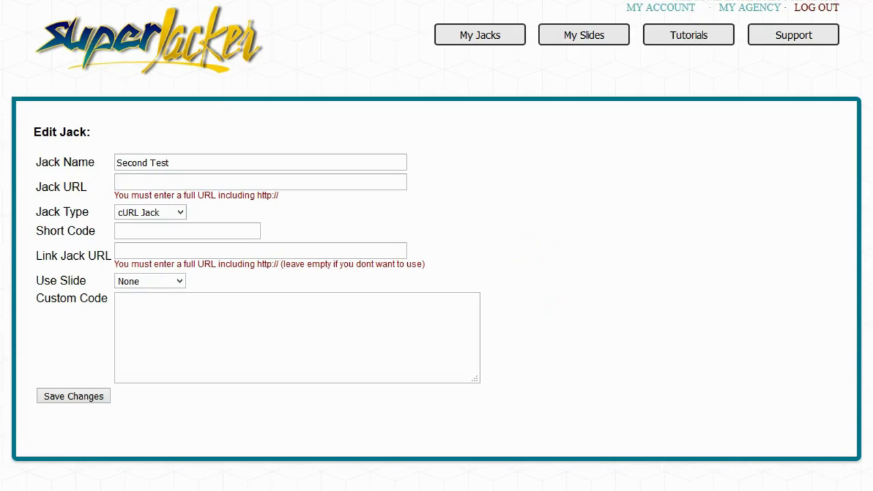
right_click(126, 185)
click(156, 250)
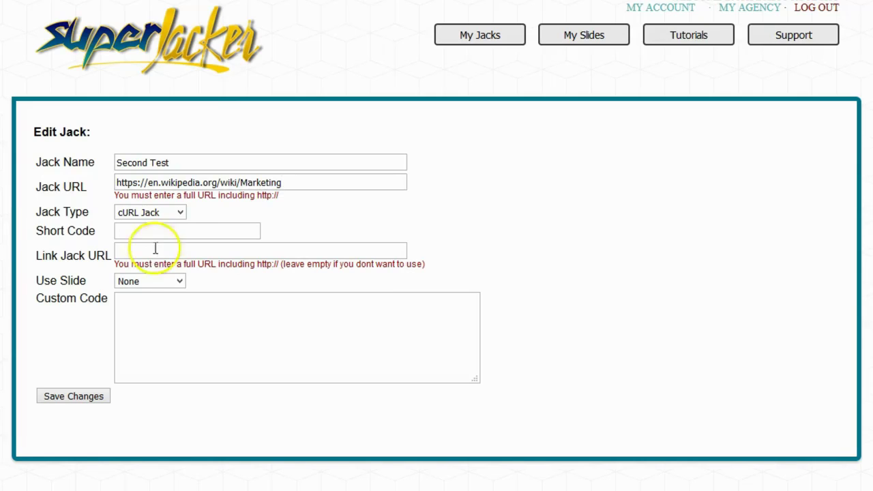
click(181, 214)
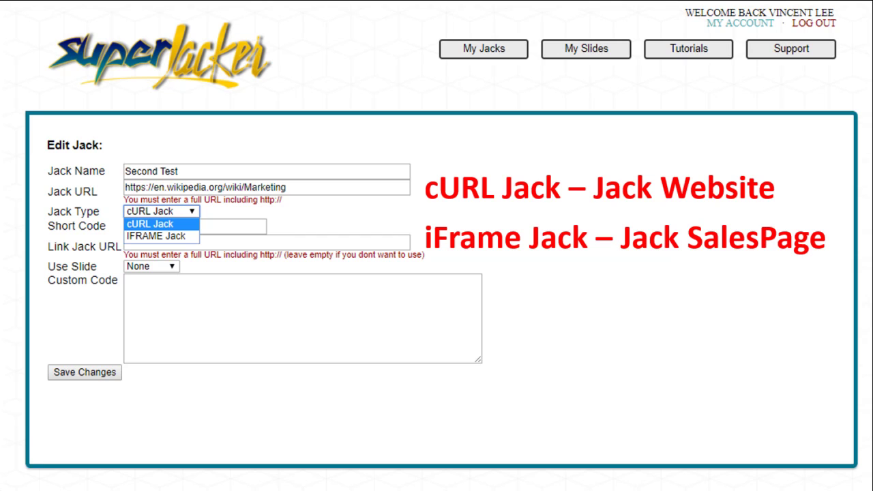
click(232, 226)
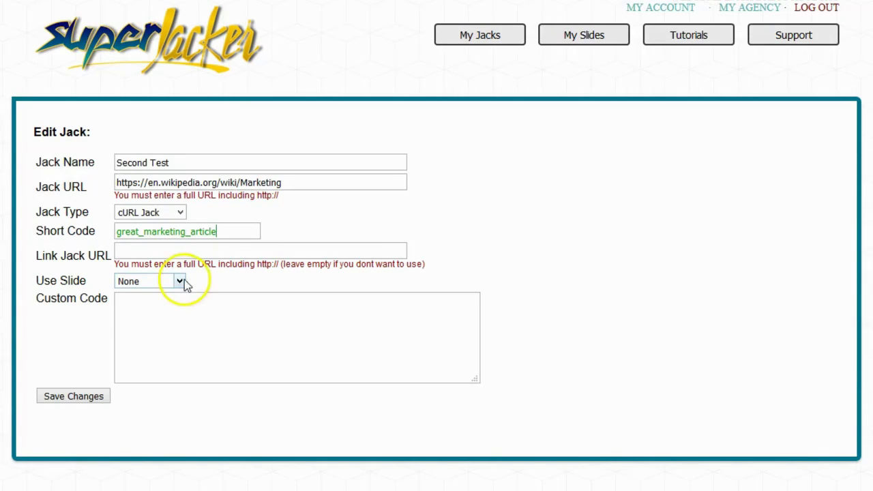
Step: Assign the First Test slide to the jack and save the changes
click(180, 281)
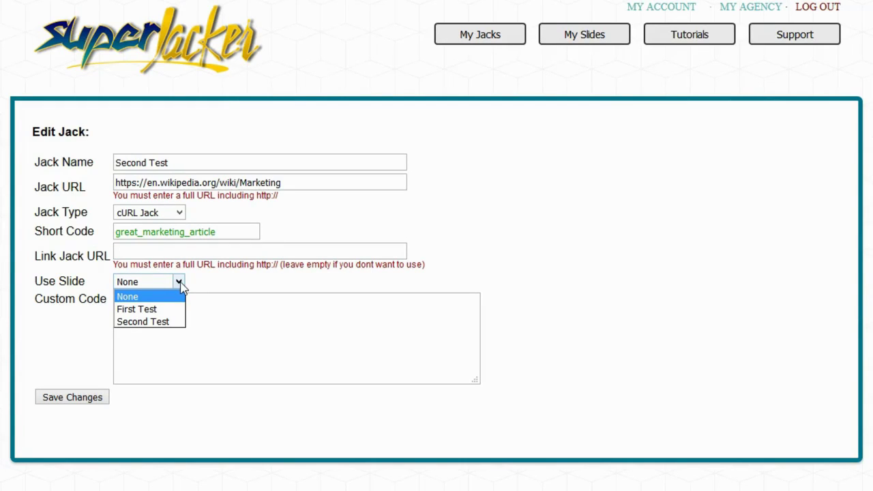
click(147, 310)
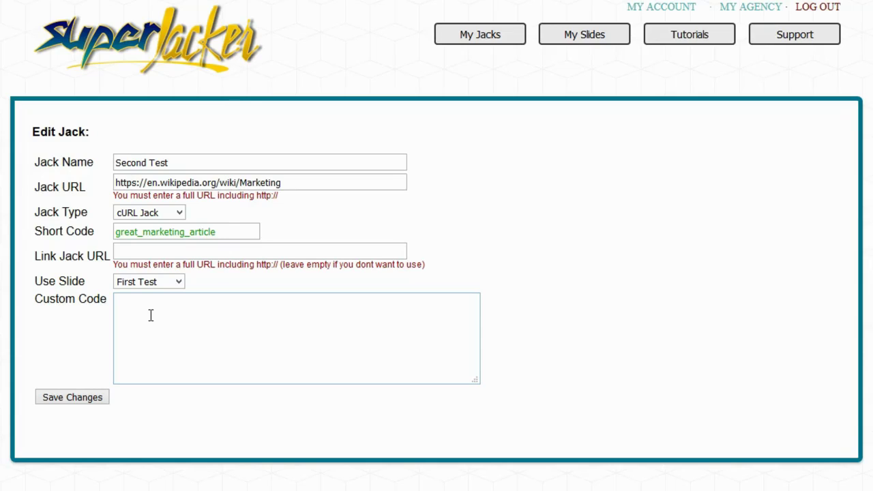
click(139, 320)
click(72, 398)
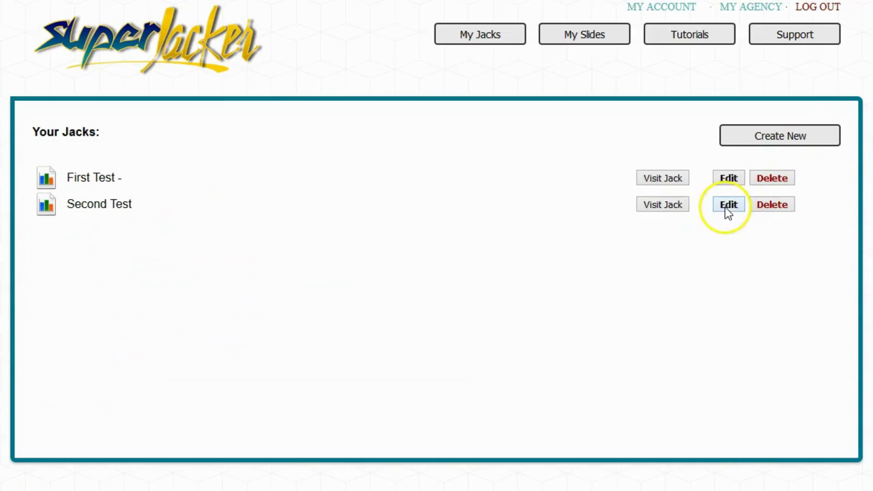
Step: Visit the Second Test jack to view its live page
click(669, 208)
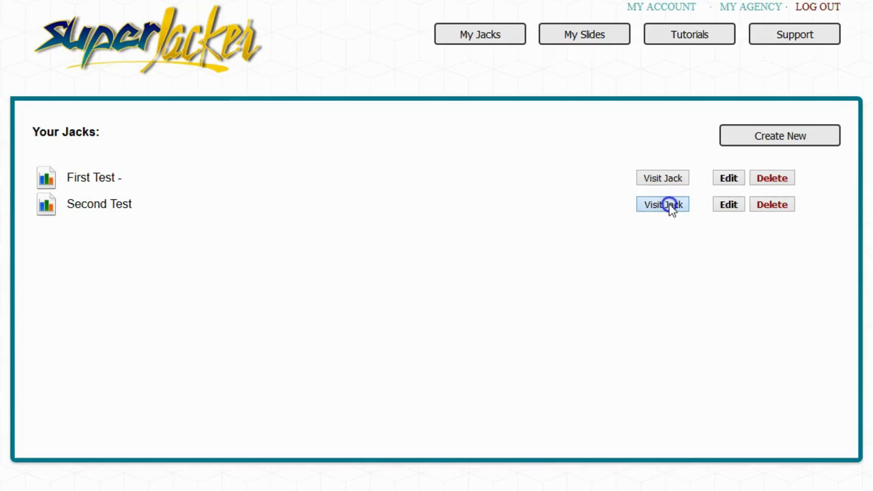
click(669, 206)
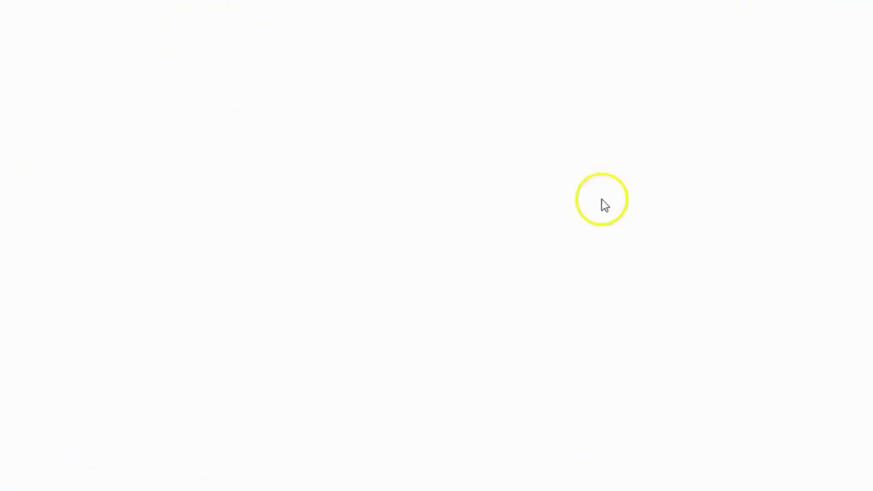